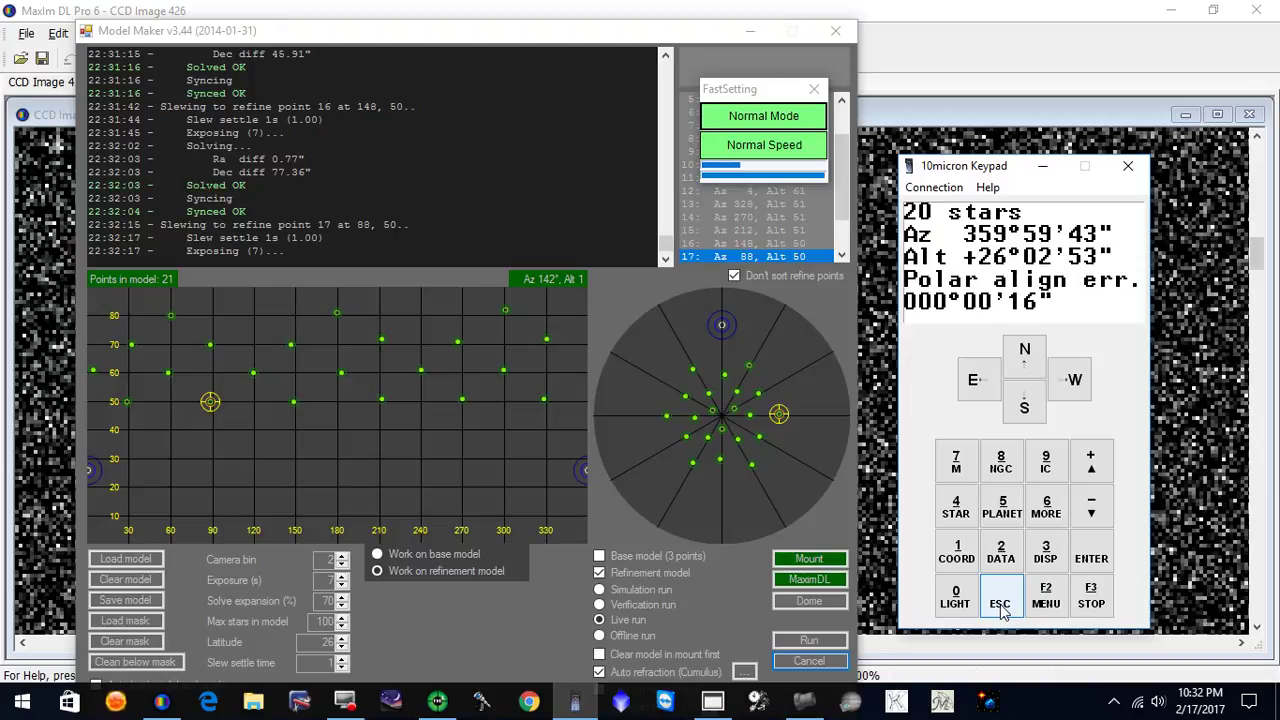
Step: Leave the 20-star alignment readout and go back to the alignment menu
left_click(1000, 600)
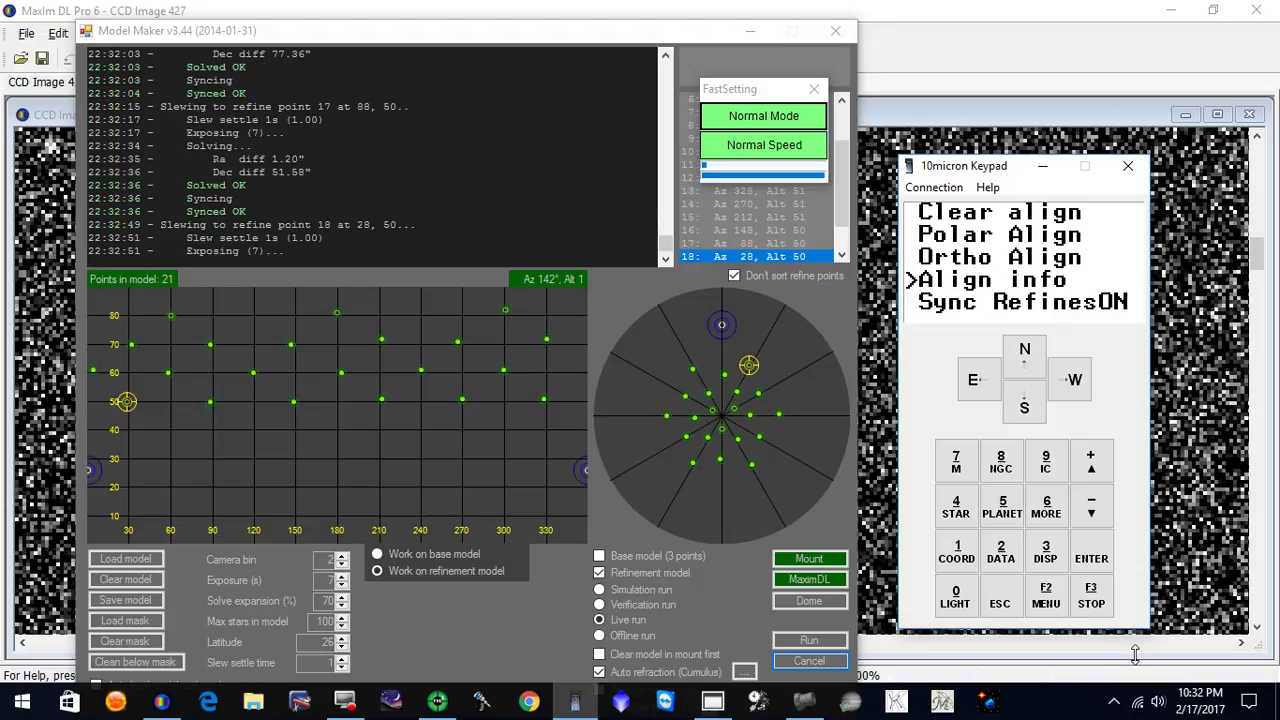
Step: Open the 21-star alignment info and read down to the expected RMS of 7.7"
left_click(1091, 566)
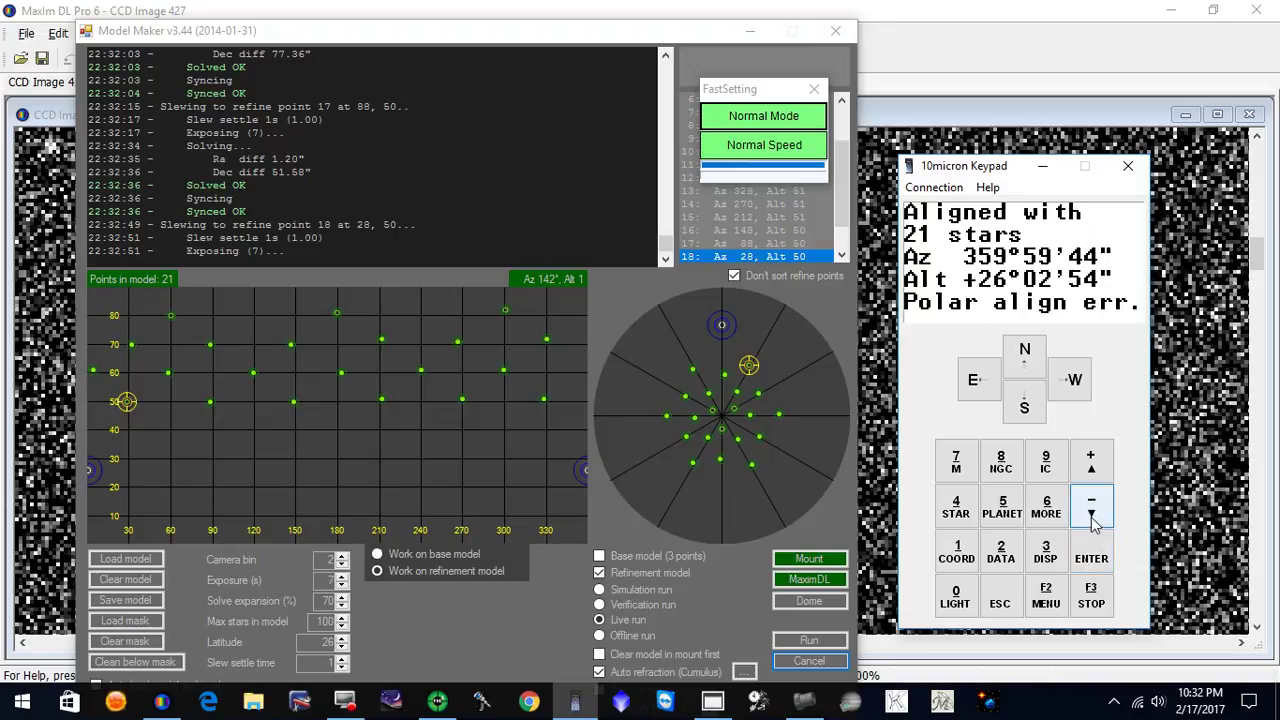
left_click(1092, 513)
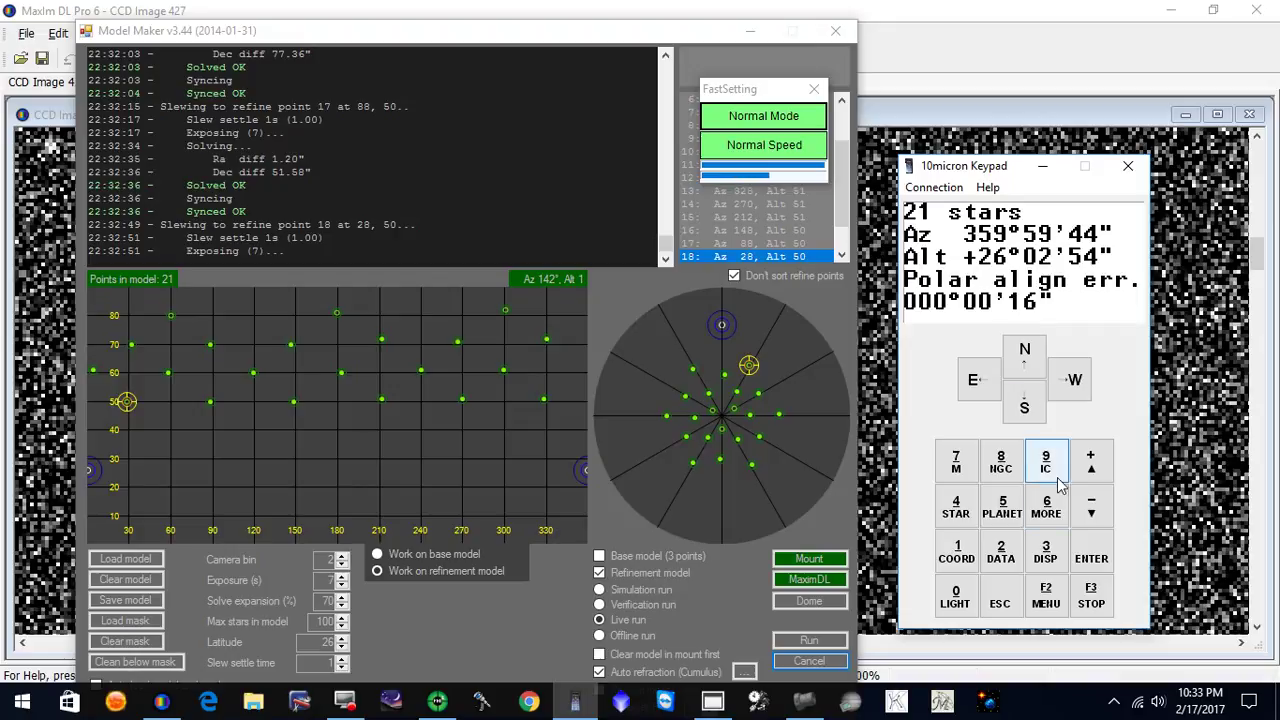
left_click(1092, 513)
left_click(1092, 513)
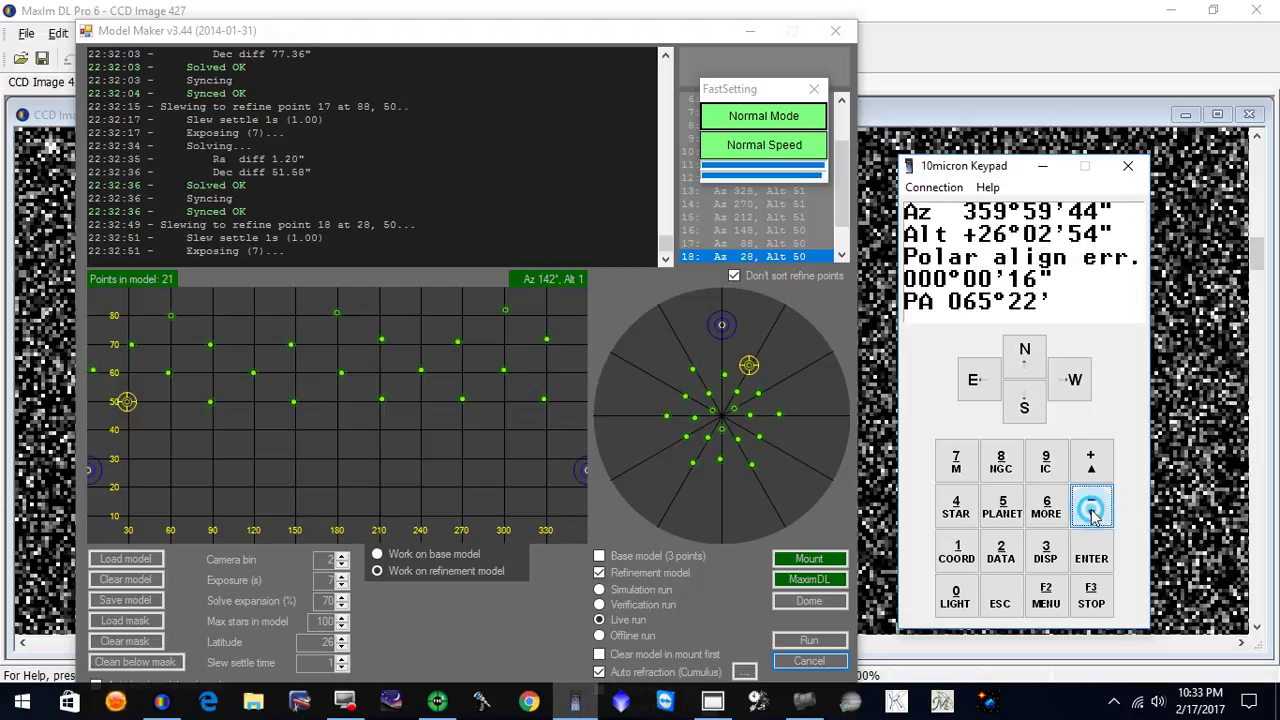
left_click(1092, 513)
left_click(1092, 513)
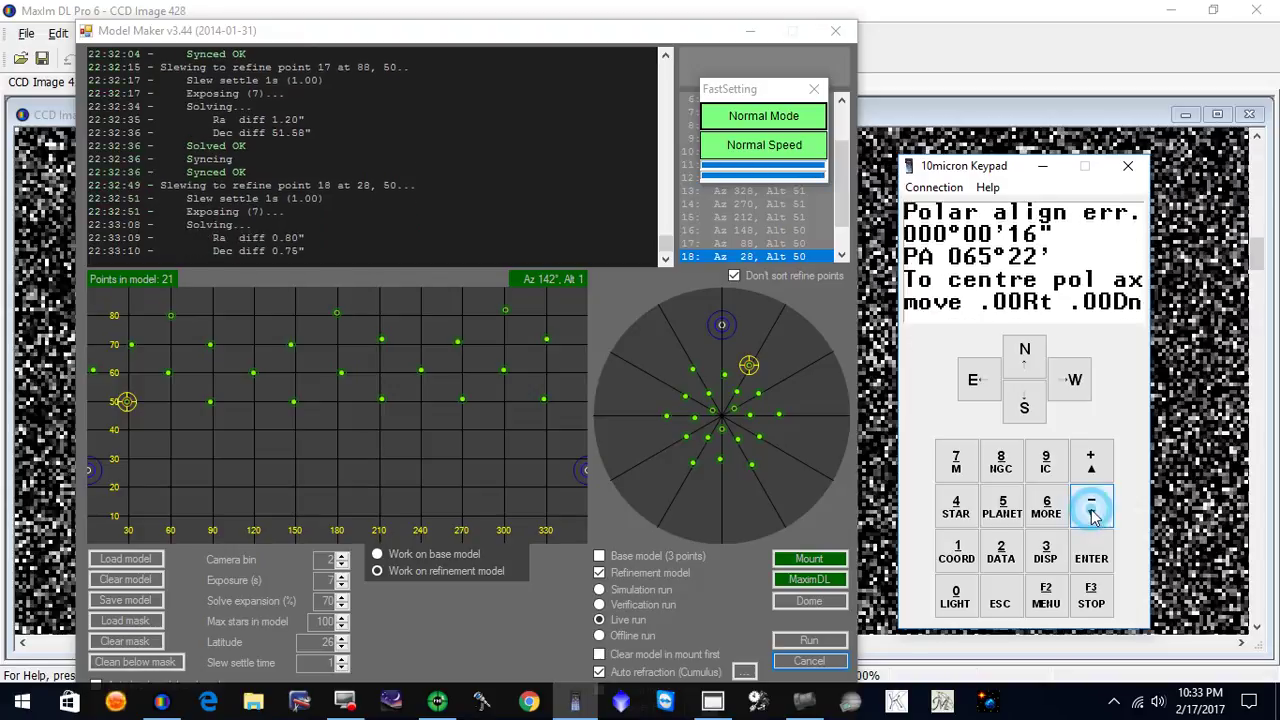
left_click(1092, 513)
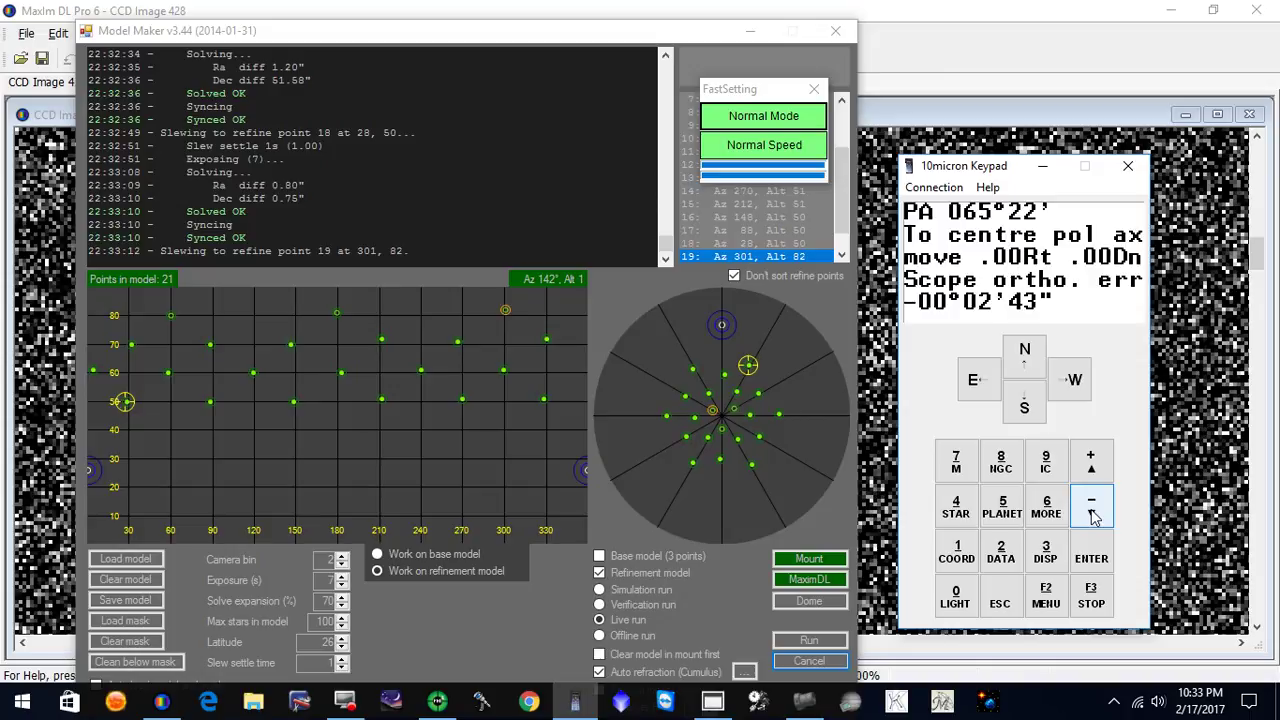
left_click(1092, 513)
left_click(1092, 513)
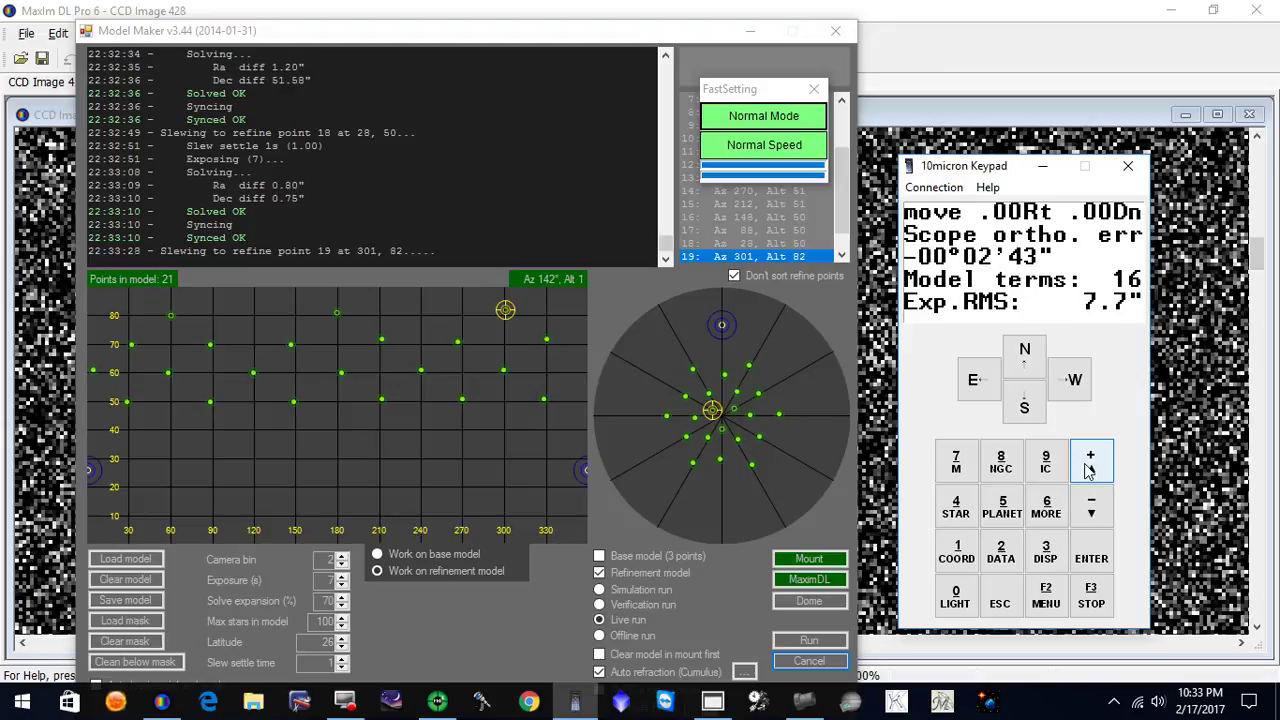
Step: Scroll back up through PA 065°22' to the 16" polar alignment error
left_click(1088, 466)
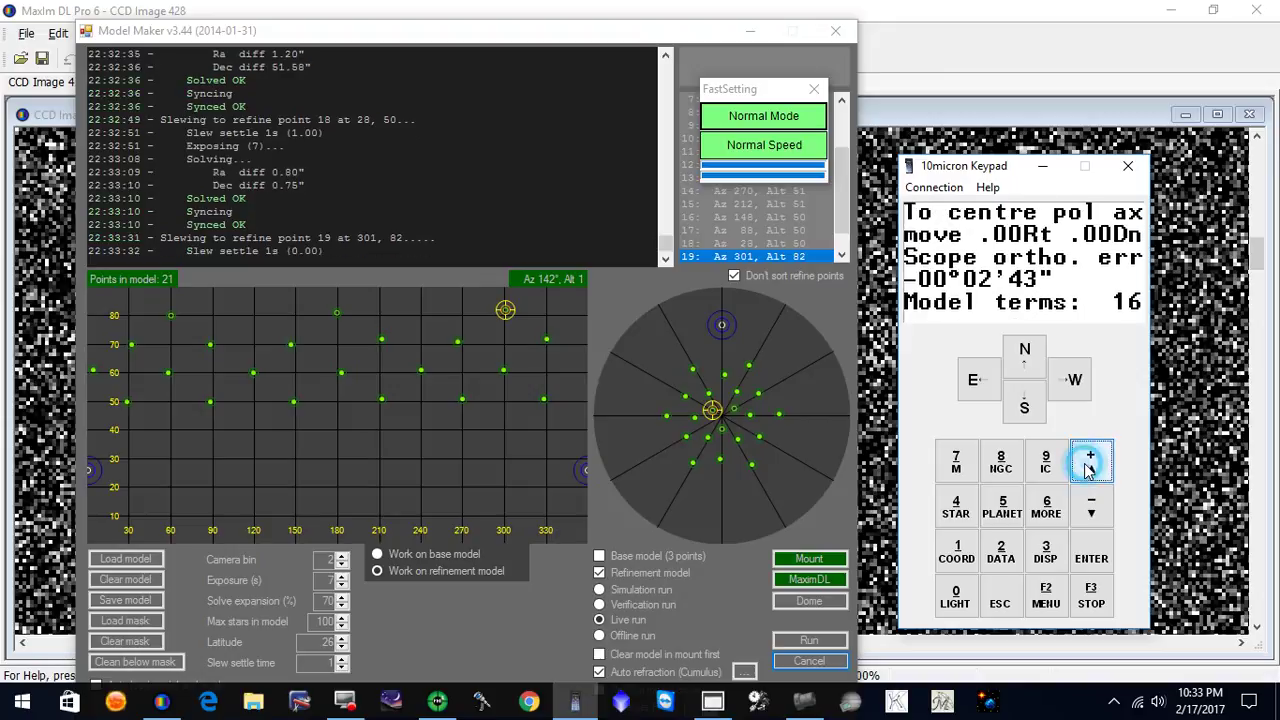
left_click(1088, 466)
left_click(1088, 466)
left_click(1088, 466)
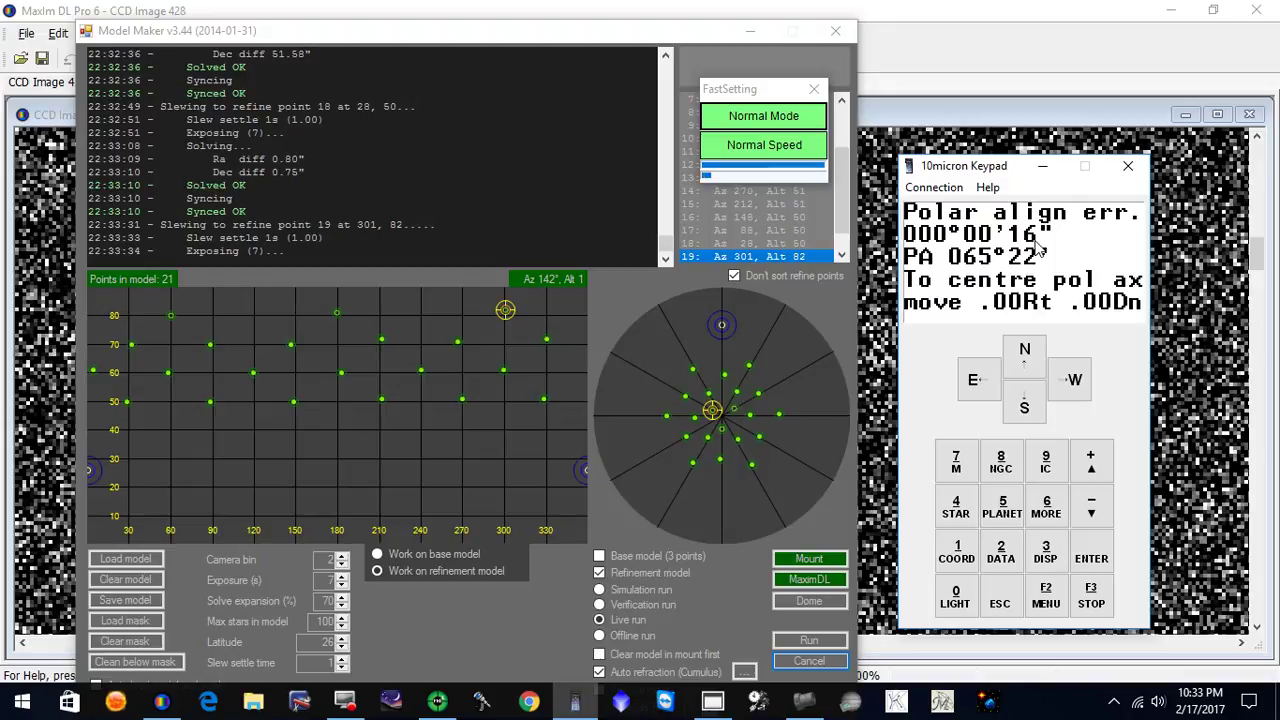
Step: Check the 22-star alignment (polar error 07", PA 071°27'), then go back to the alignment menu
left_click(1003, 604)
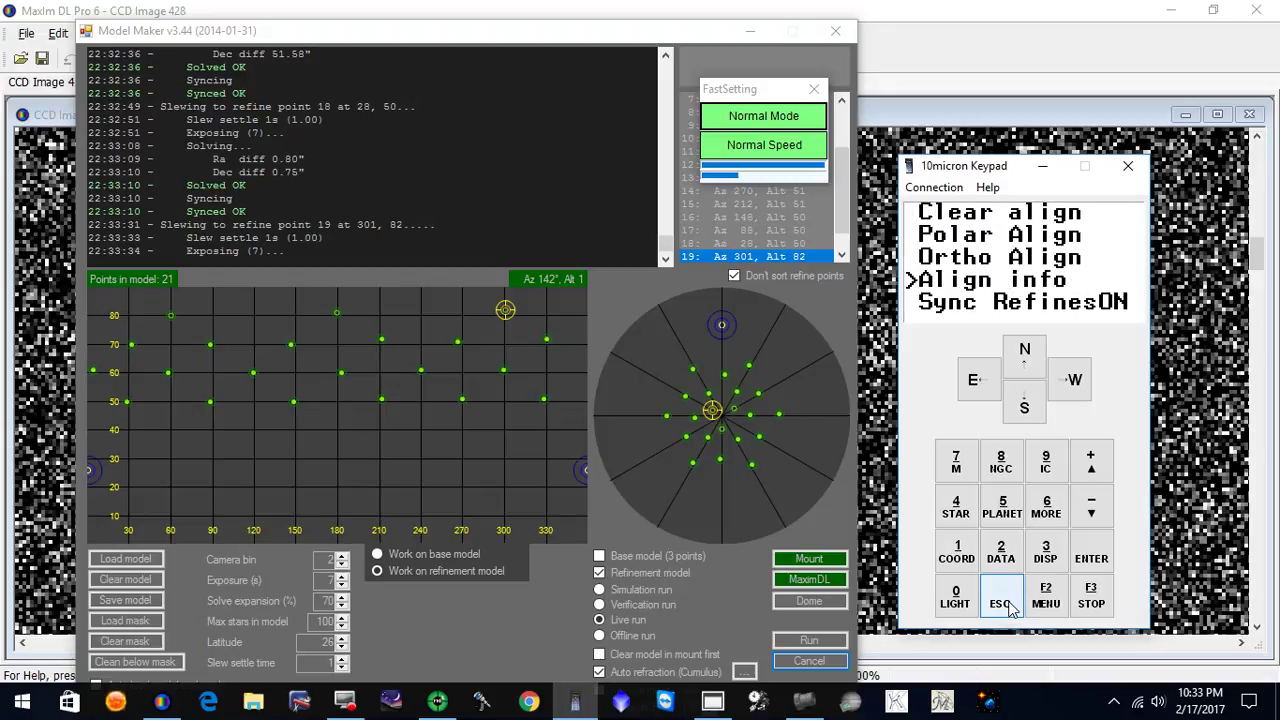
left_click(1097, 517)
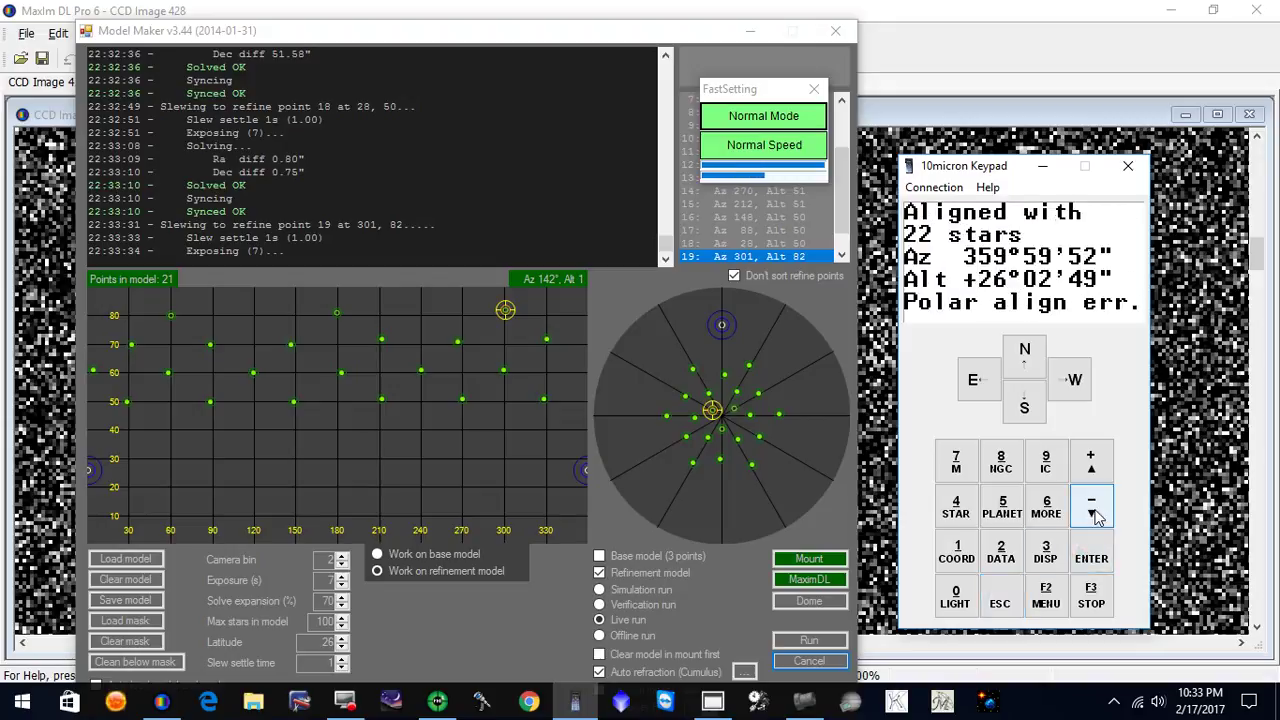
left_click(1097, 517)
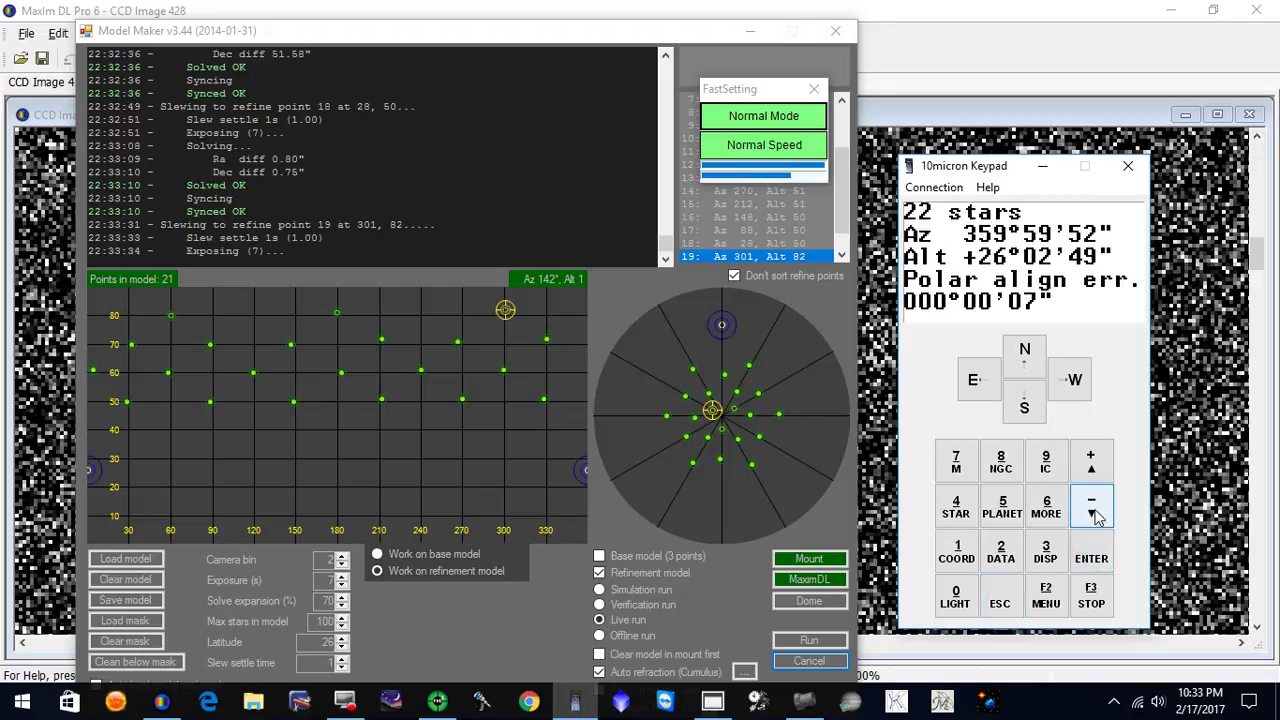
left_click(1097, 517)
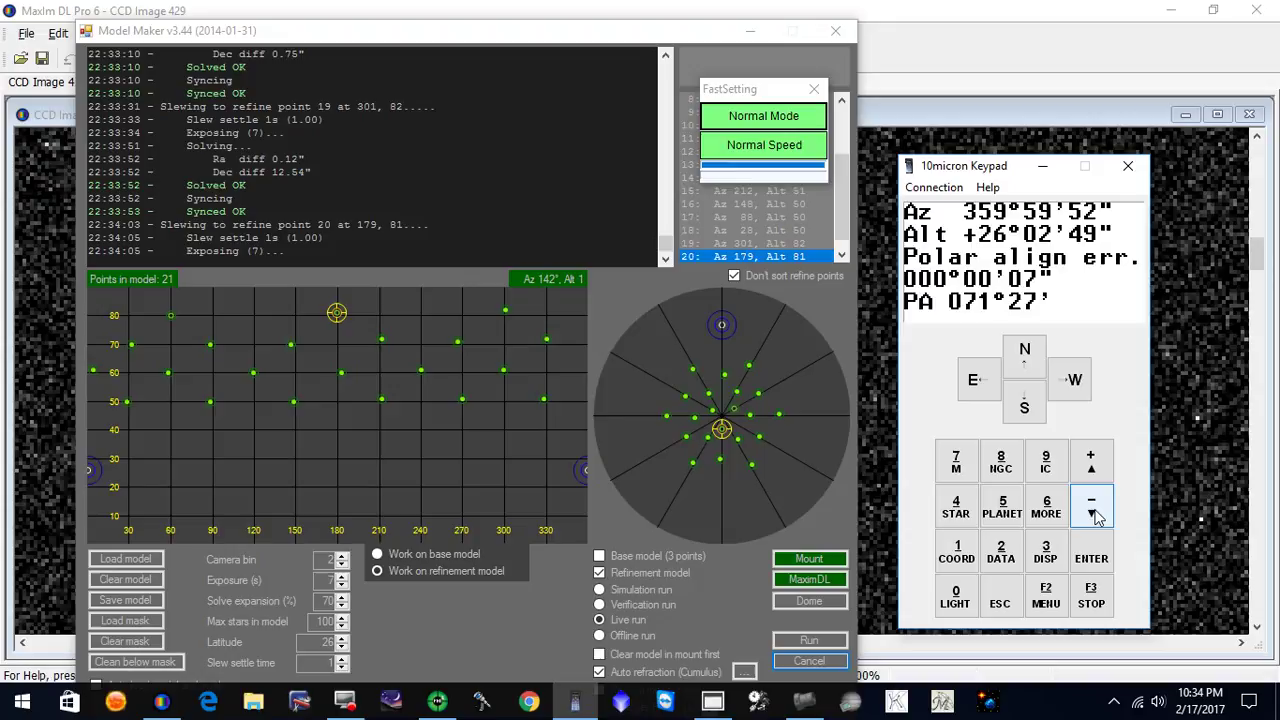
left_click(1002, 608)
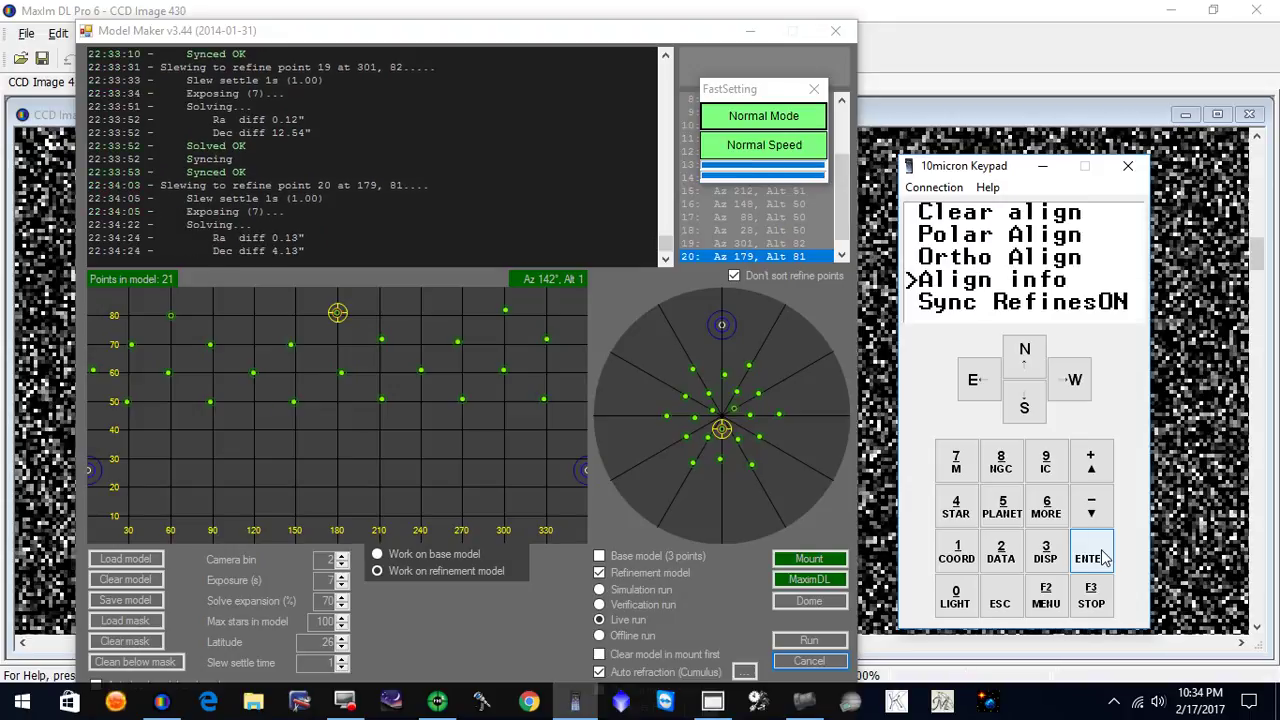
Step: Open the 24-star alignment info and read down past polar error 06" to expected RMS 5.2"
left_click(1092, 558)
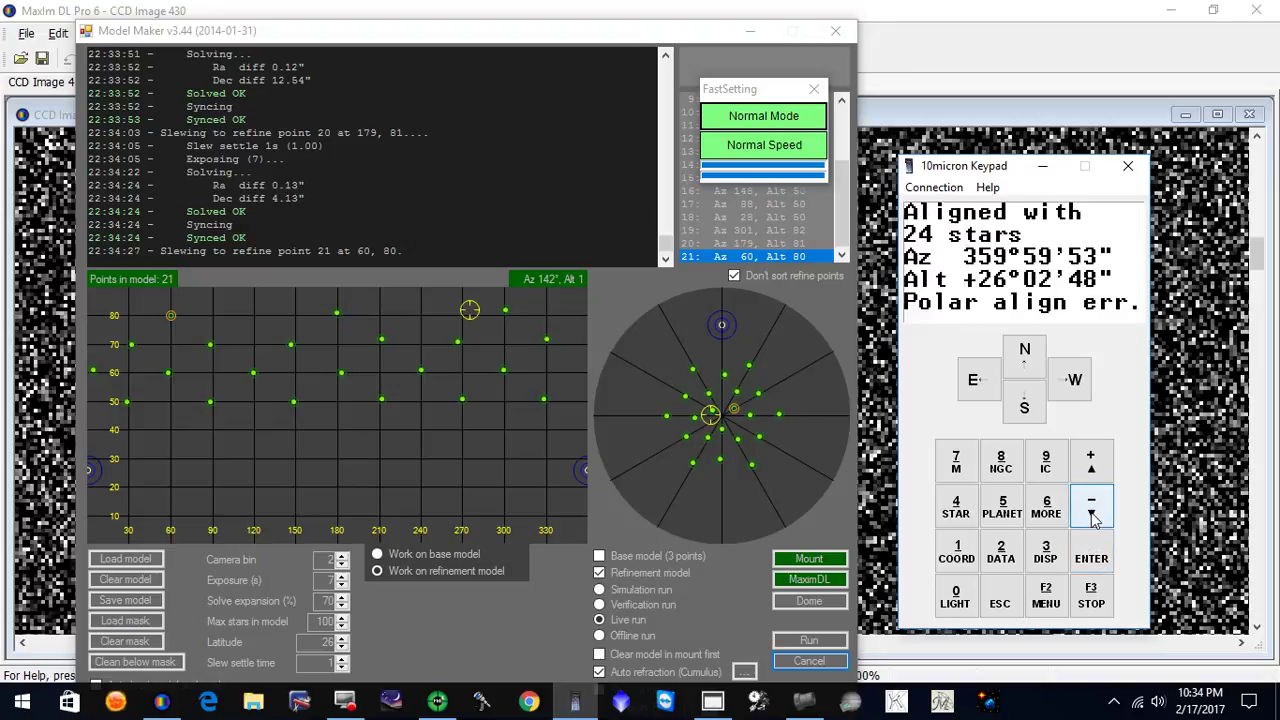
left_click(1091, 510)
left_click(1091, 510)
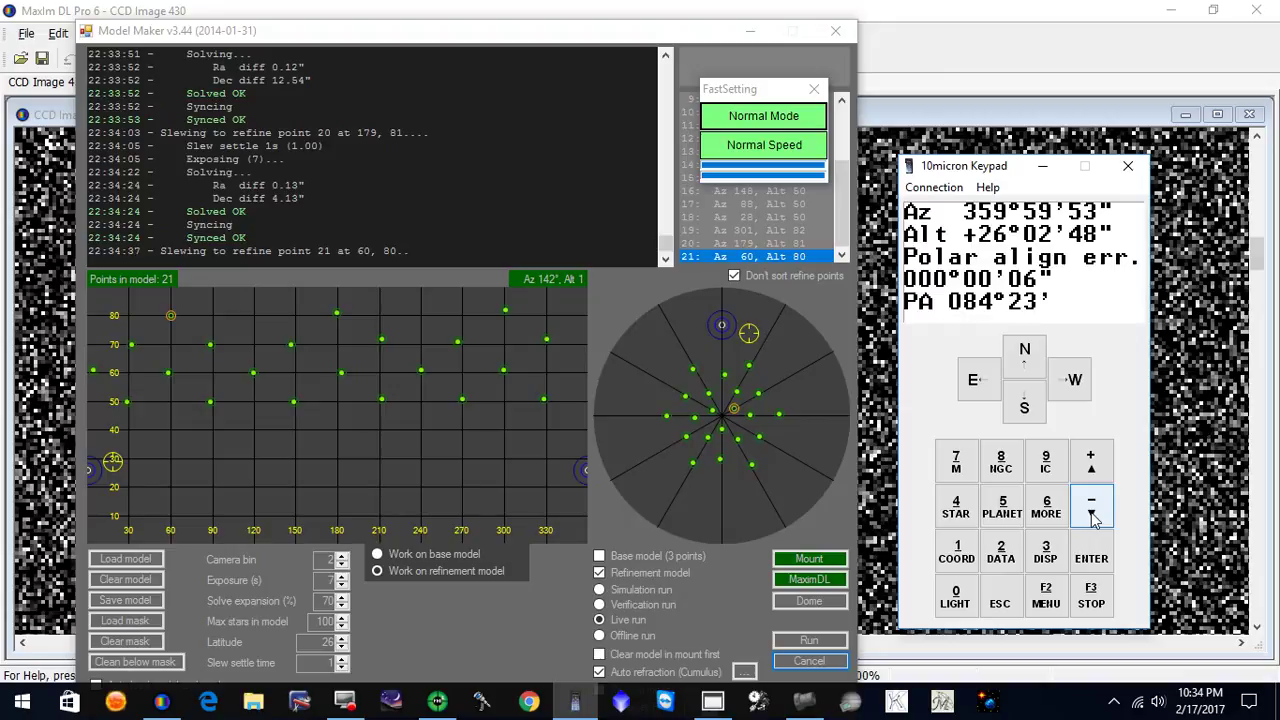
left_click(1092, 510)
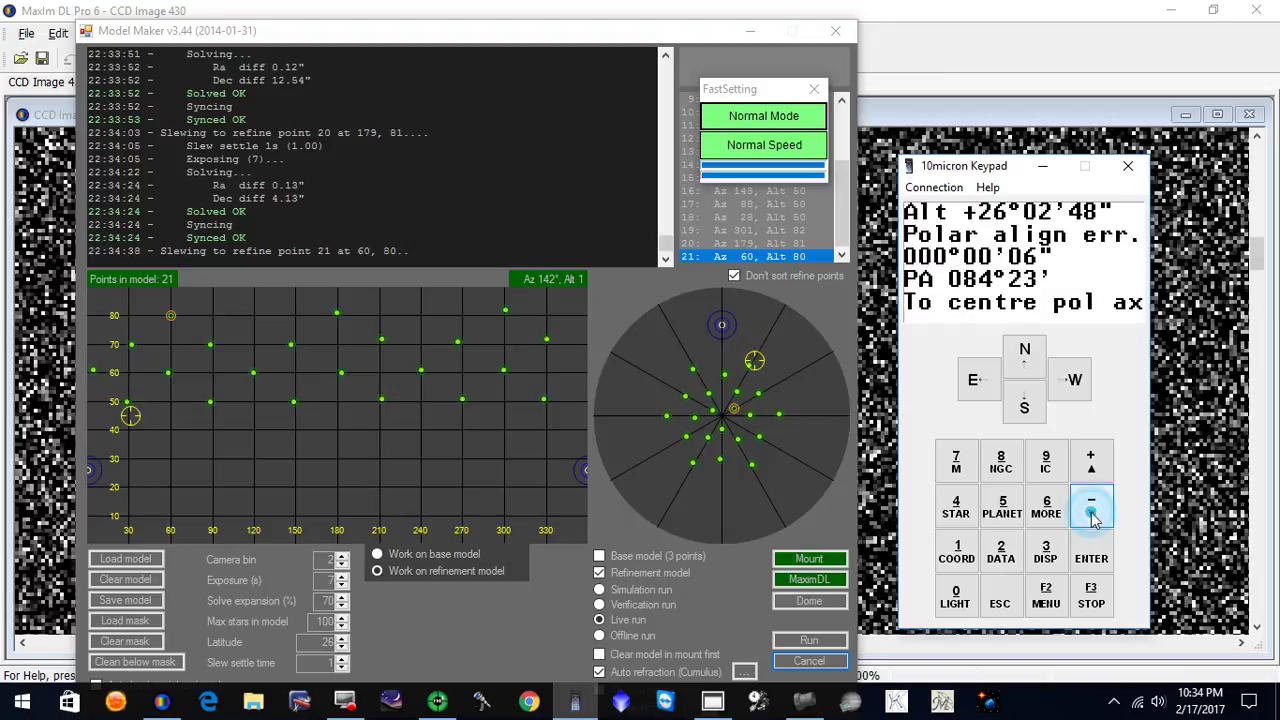
left_click(1092, 510)
left_click(1092, 513)
left_click(1092, 513)
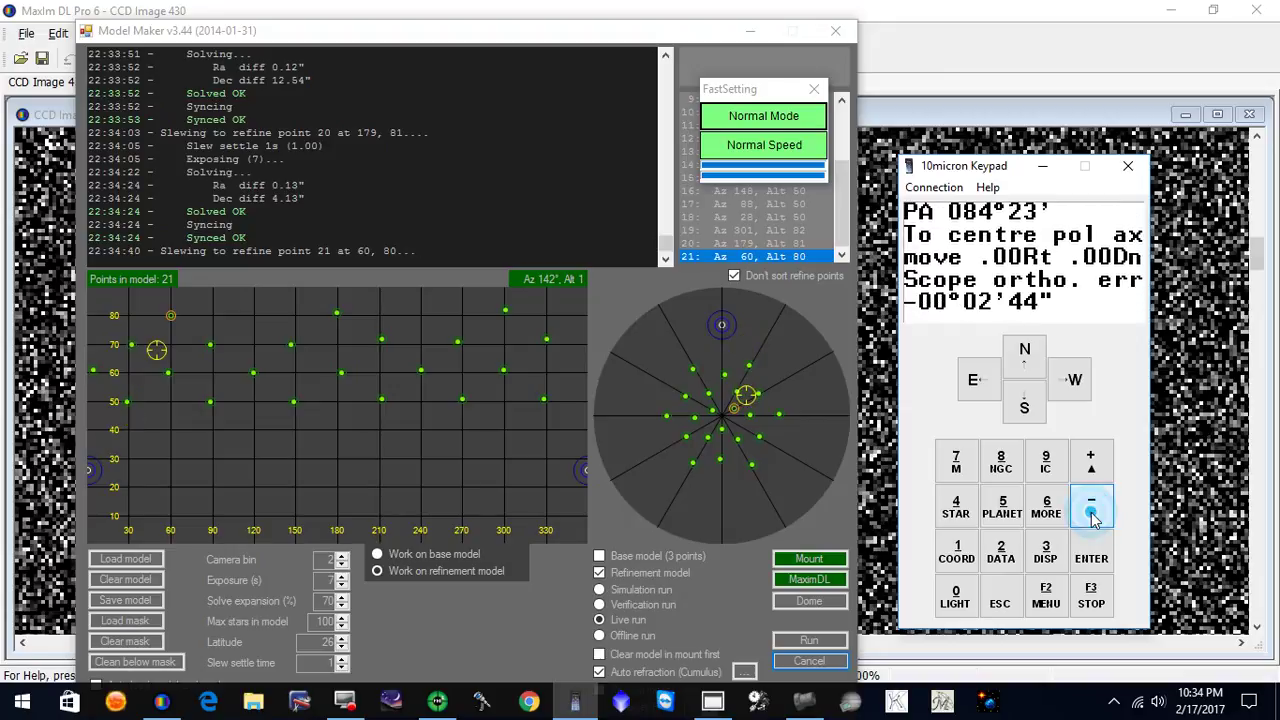
left_click(1092, 514)
left_click(1092, 513)
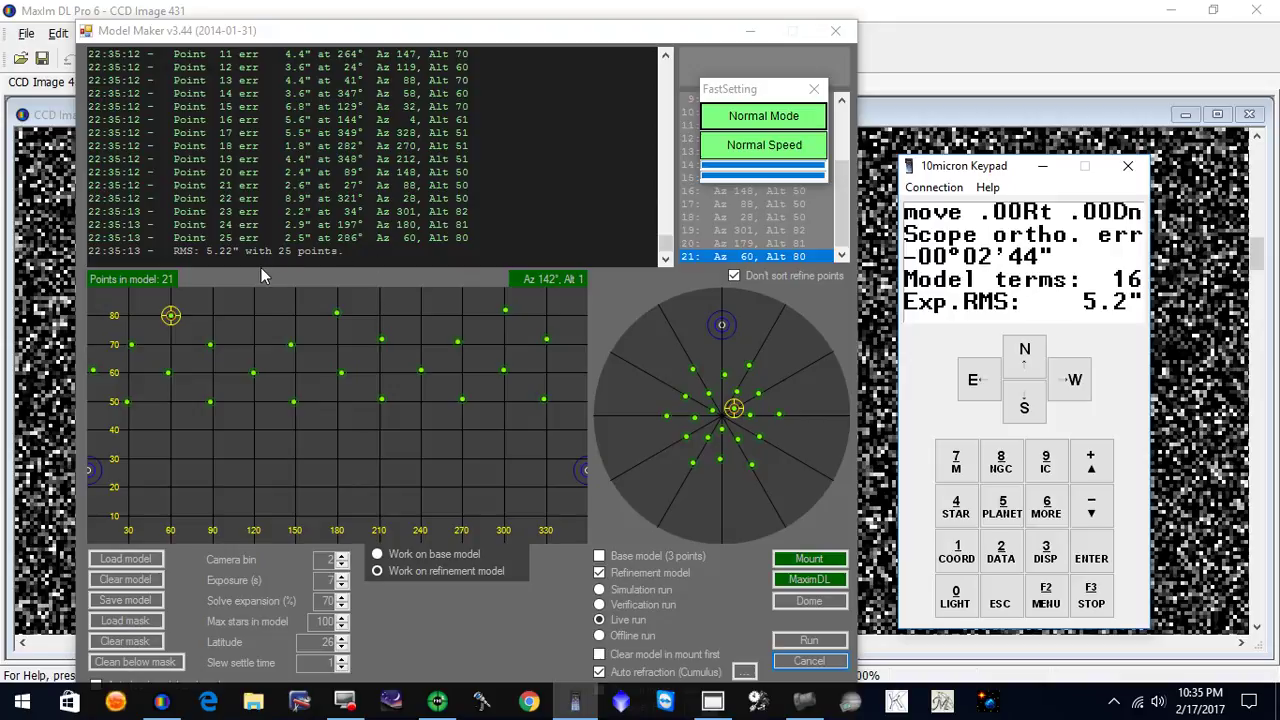
Step: Reopen Align info for 25 stars and read polar error 08" and PA 086°56'
left_click(1004, 616)
left_click(1091, 560)
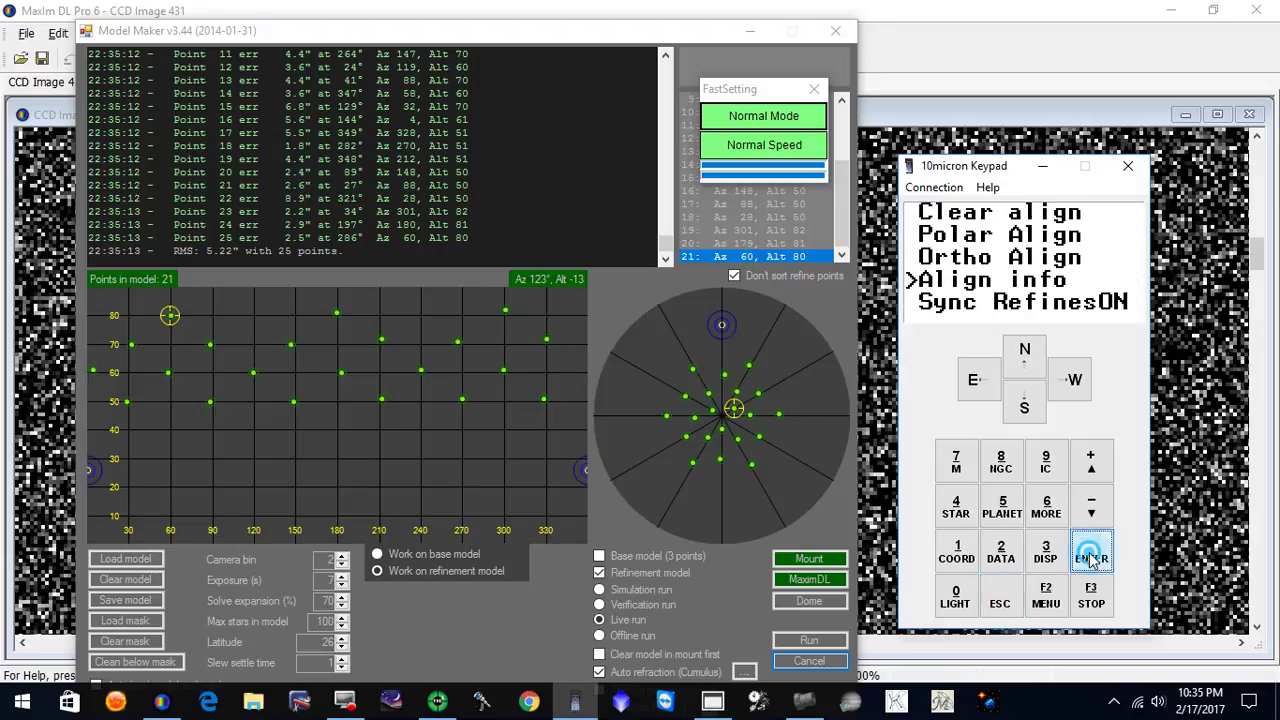
left_click(1088, 510)
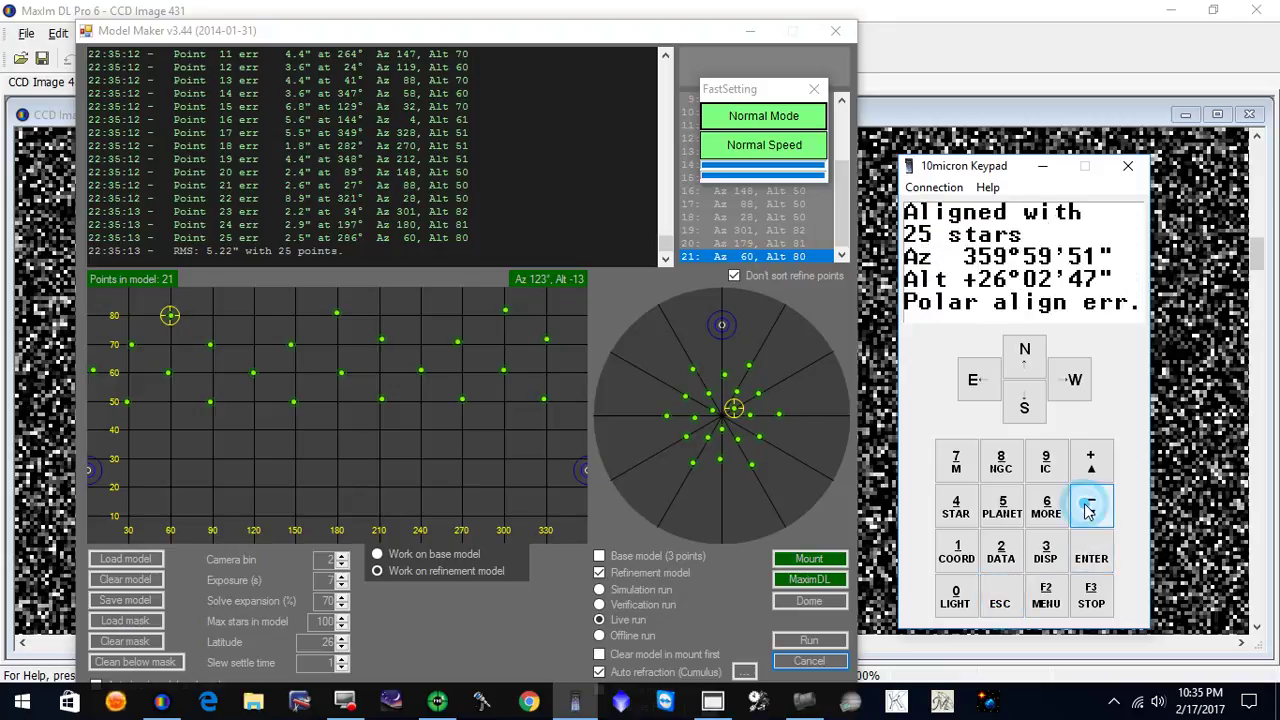
left_click(1088, 510)
left_click(1086, 508)
left_click(1085, 507)
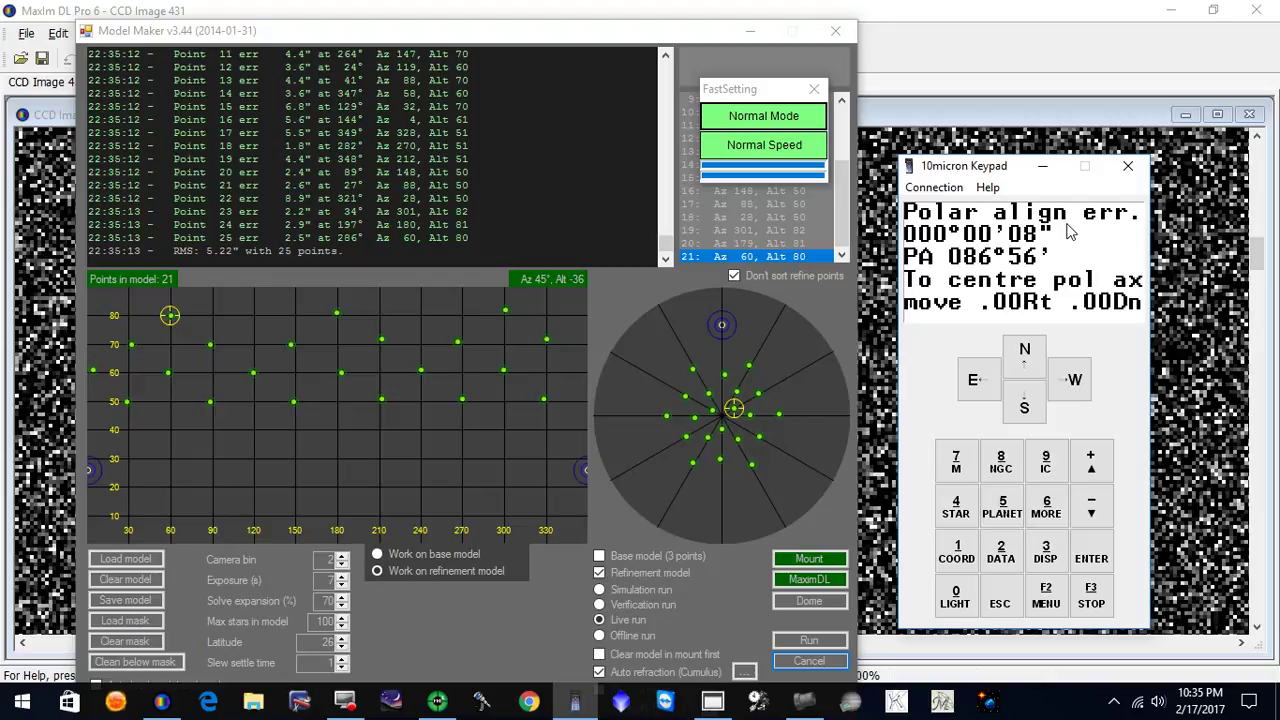
Step: Continue down to orthogonality error -00°02'45", 16 model terms and expected RMS 5.2"
left_click(1093, 513)
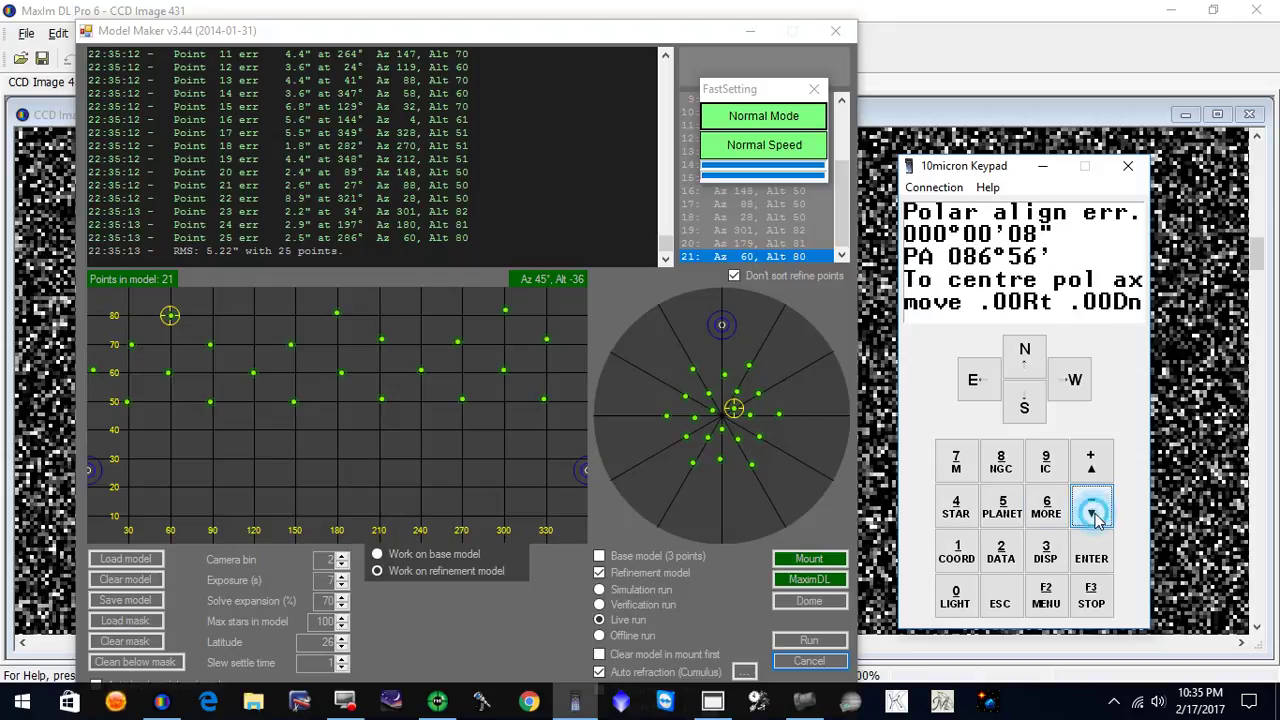
left_click(1095, 512)
left_click(1095, 512)
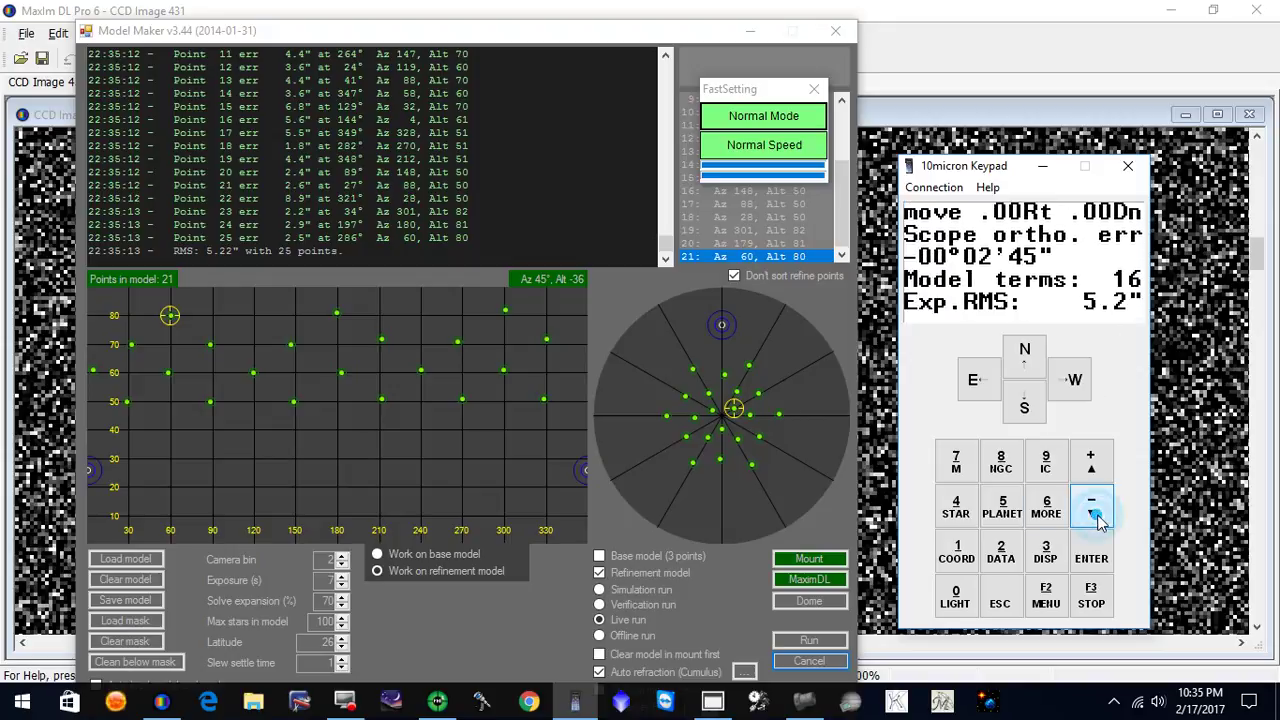
left_click(1095, 512)
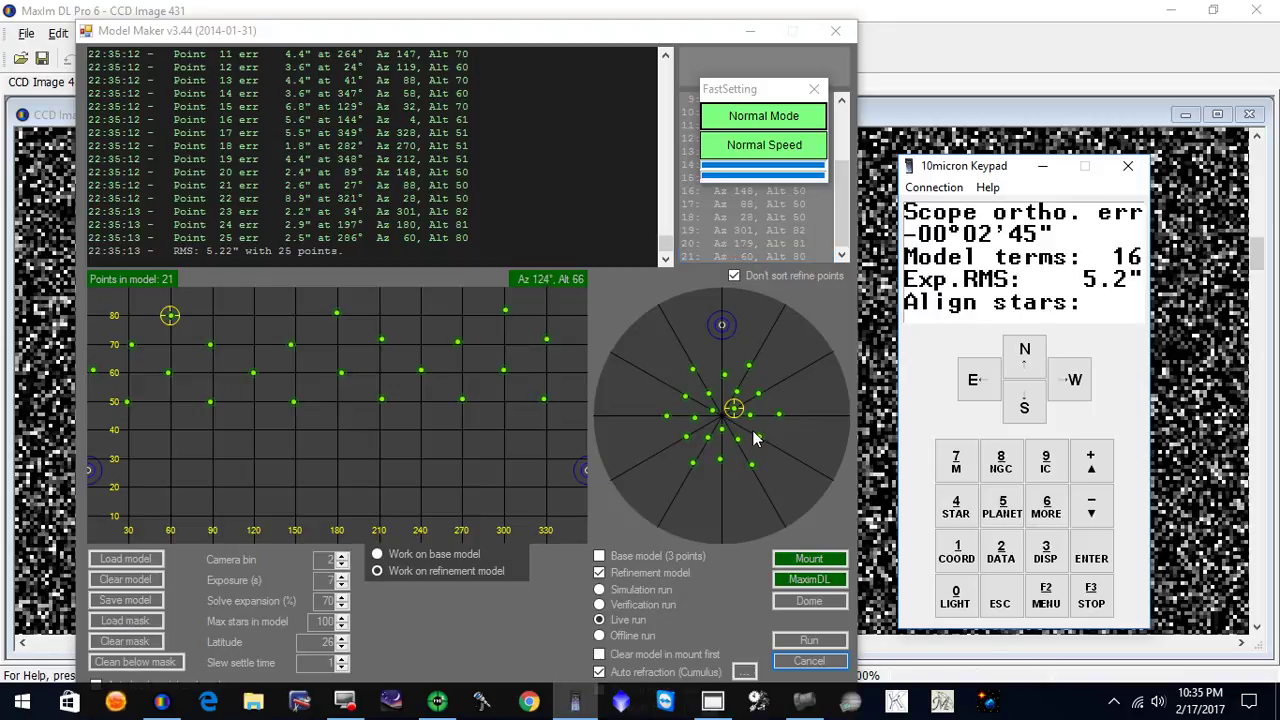
Step: Reopen the 25-star alignment info at its first page (Az 359°59'51", Alt +26°02'47")
left_click(1000, 600)
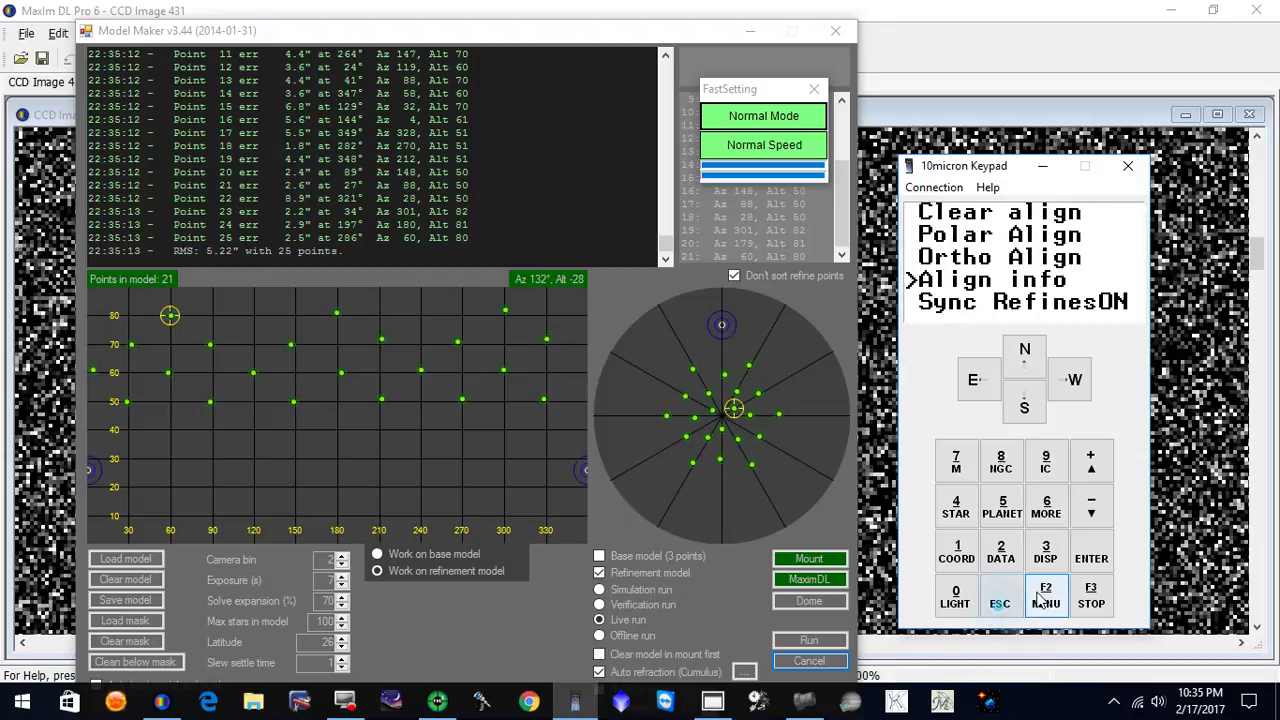
left_click(1091, 562)
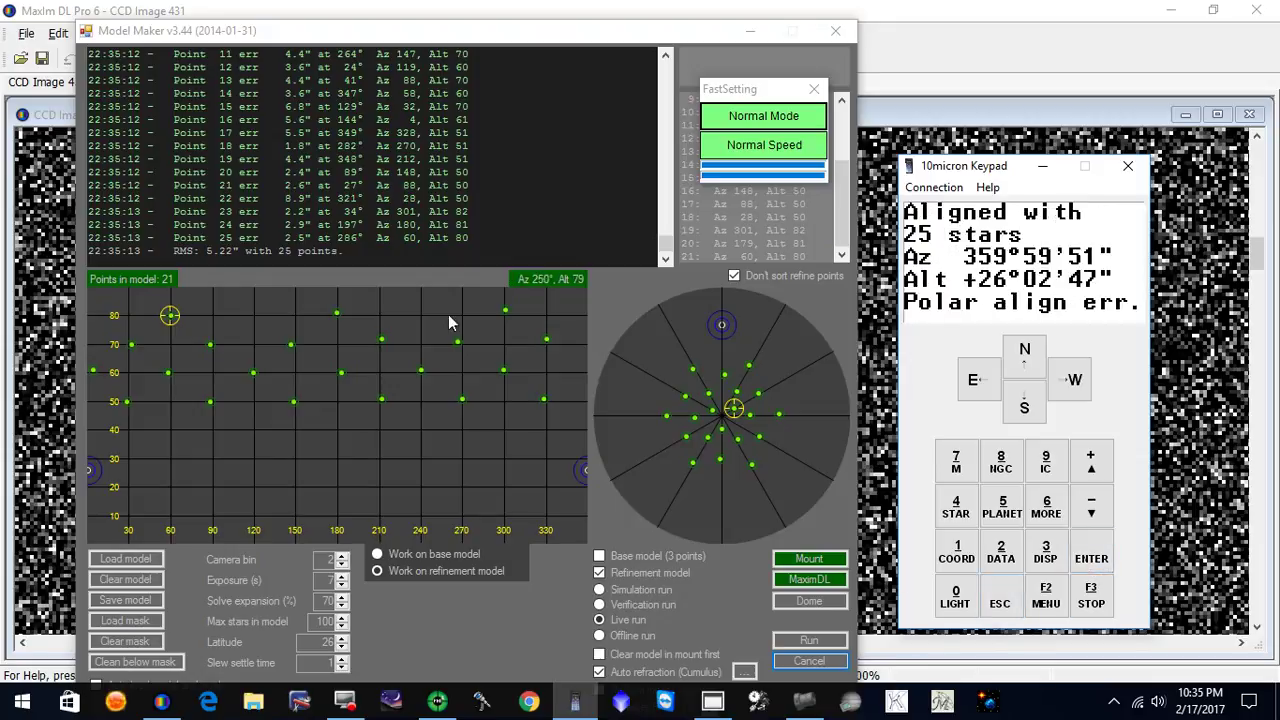